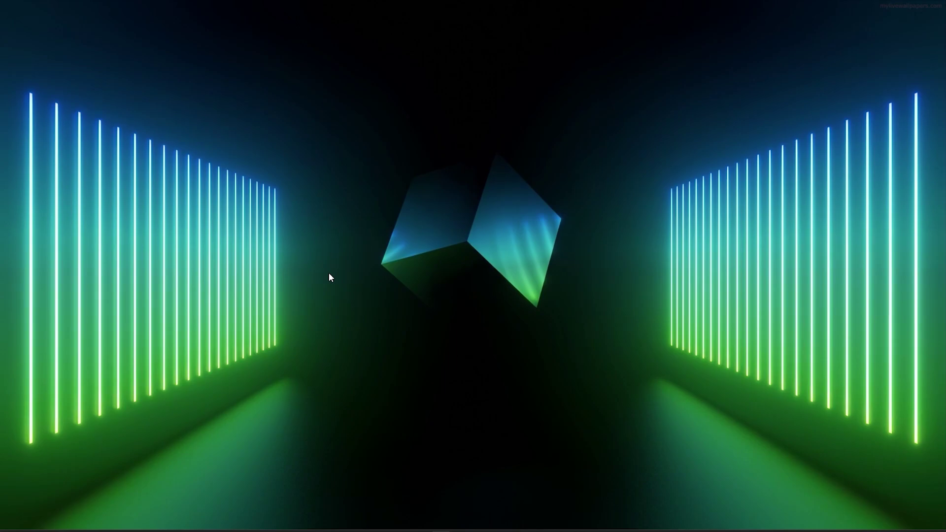
Open a Chrome window and search Google for the 'c++ redistributable' suggestion
left_click(463, 520)
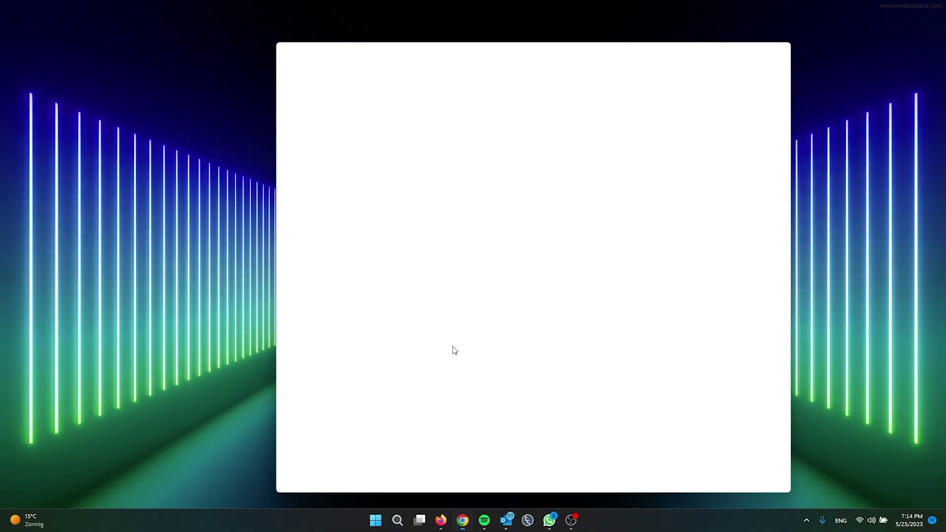
left_click_drag(440, 43, 398, 41)
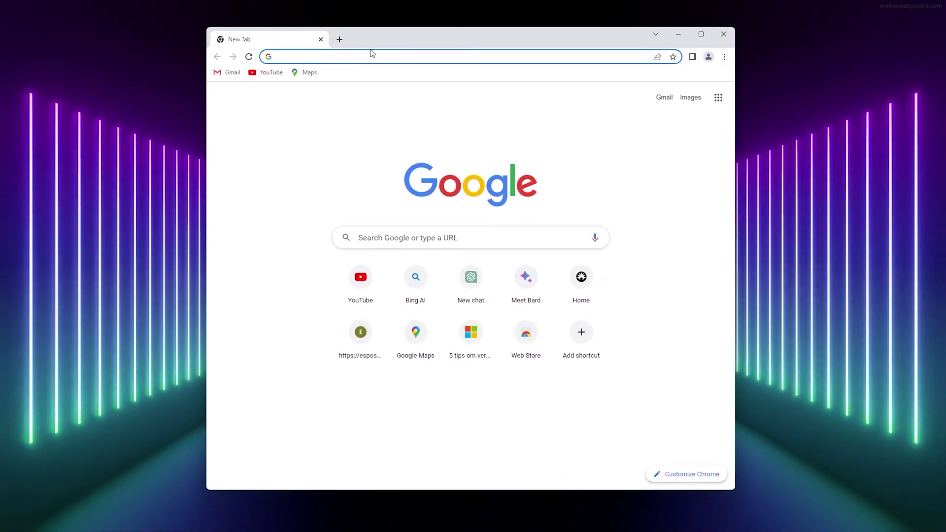
left_click(398, 230)
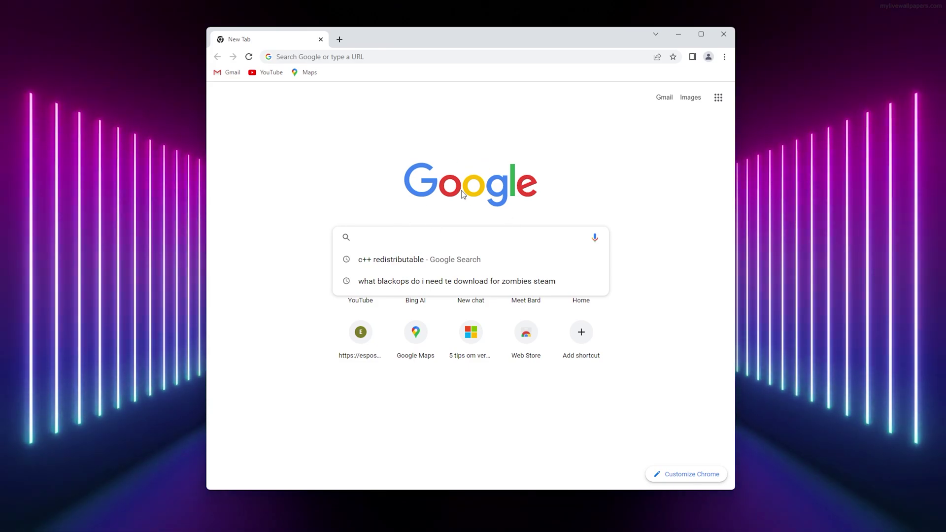
left_click(381, 265)
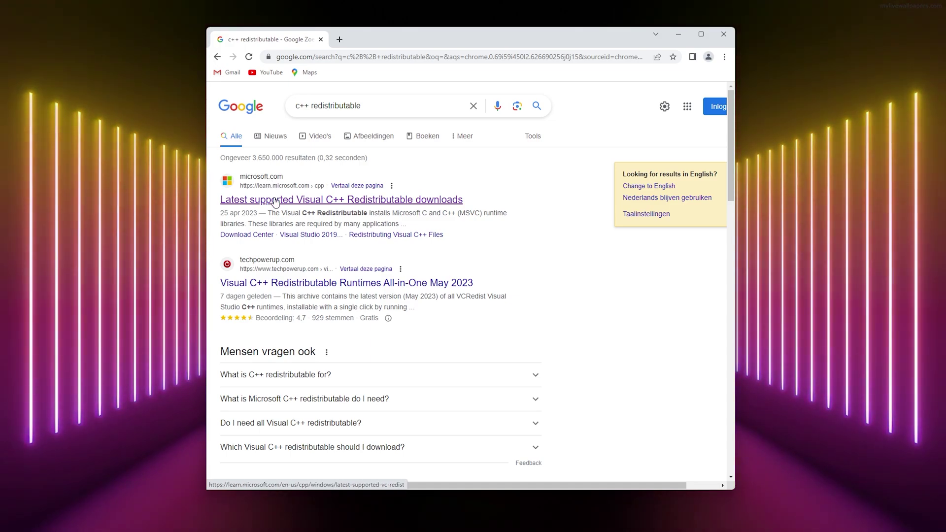
Download vc_redist.x64.exe from the Microsoft Learn page, then highlight the X86 and ARM64 rows
left_click(275, 199)
scroll(510, 192, "down", 3)
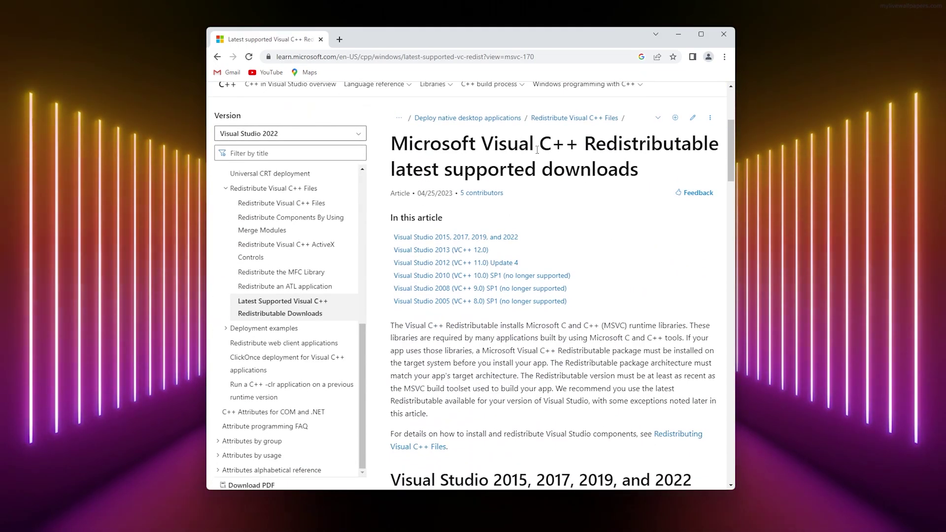
scroll(538, 150, "down", 2)
scroll(537, 150, "down", 2)
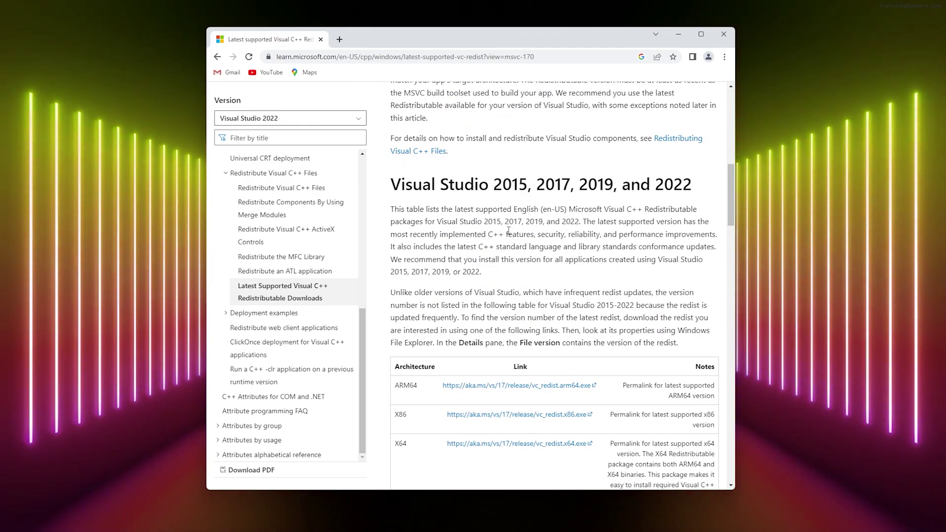
scroll(512, 185, "down", 1)
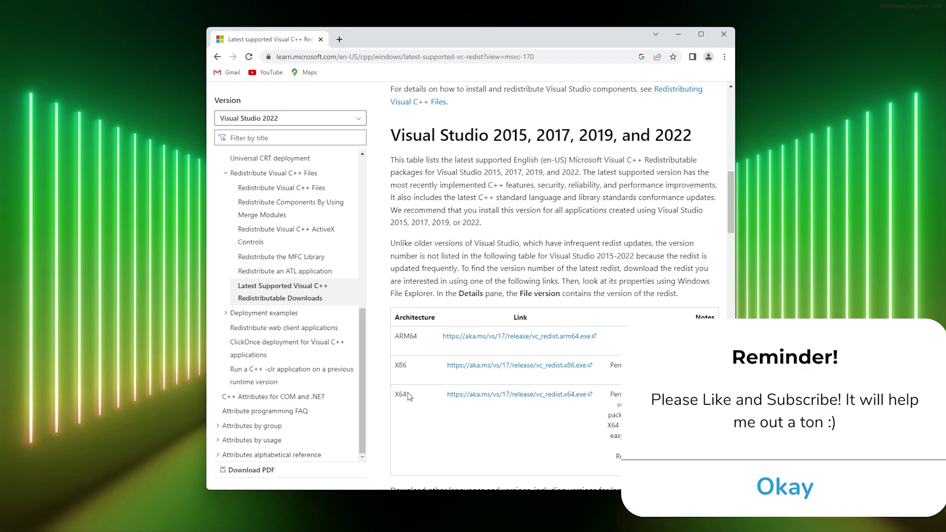
left_click(522, 396)
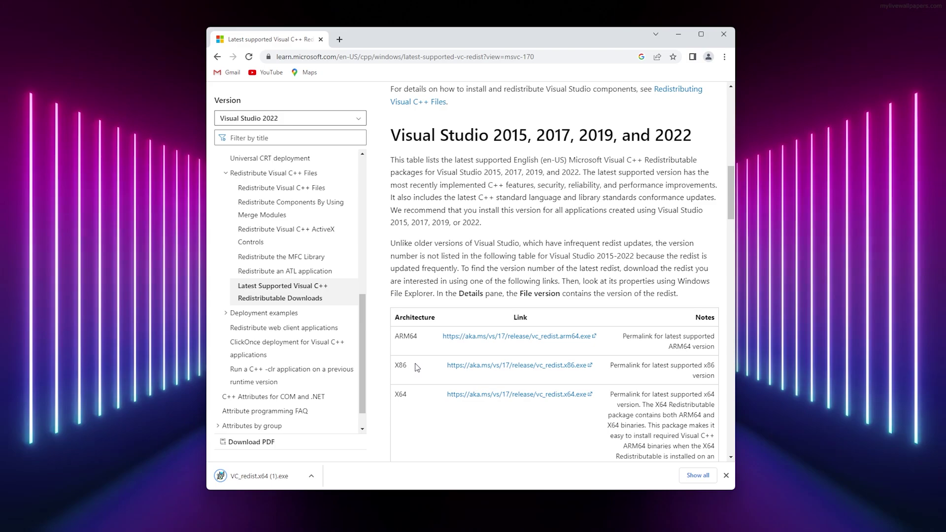
left_click_drag(397, 374, 605, 381)
left_click(605, 381)
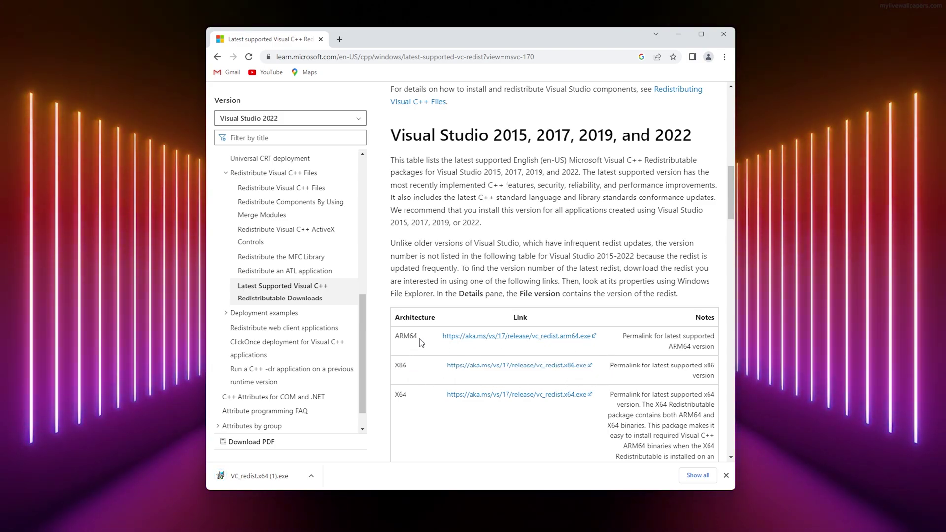
left_click_drag(442, 337, 592, 338)
left_click(607, 351)
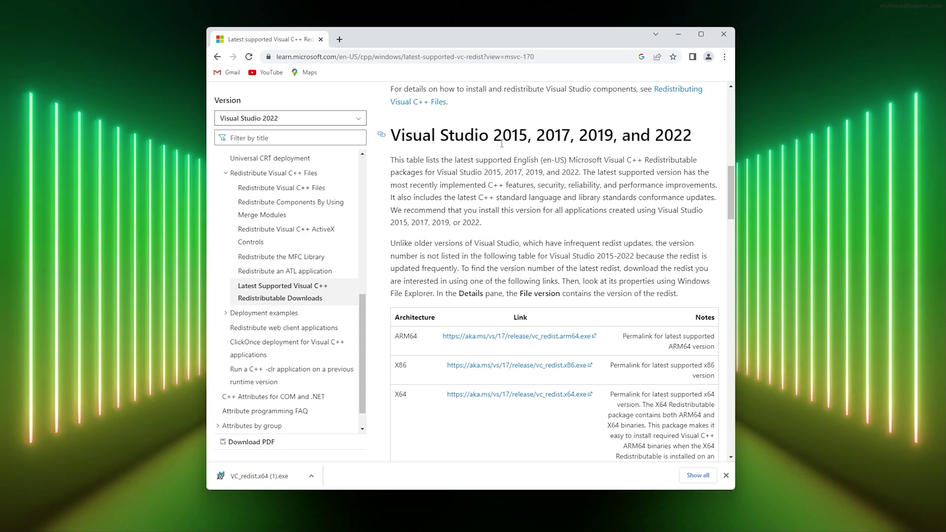
scroll(489, 182, "down", 1)
scroll(489, 180, "down", 2)
scroll(491, 182, "down", 4)
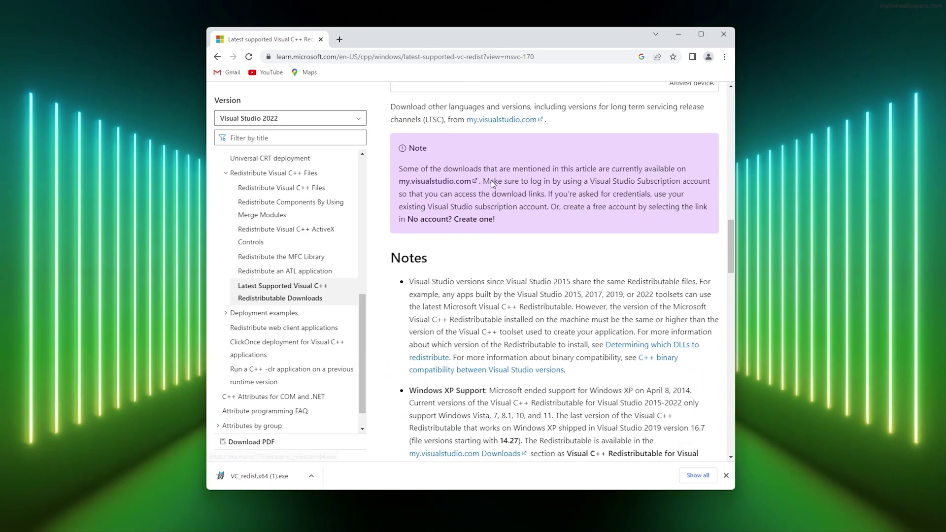
scroll(492, 182, "down", 5)
scroll(492, 183, "down", 1)
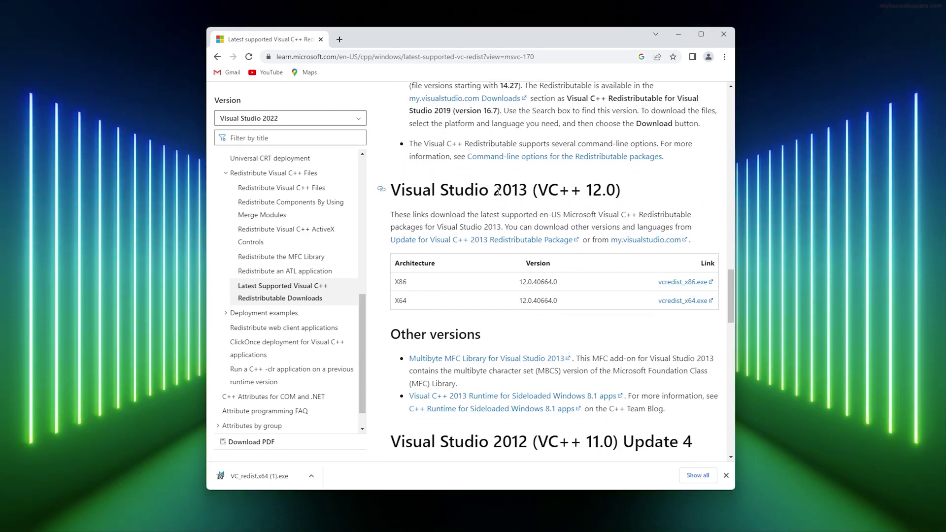
Review the 2013 and 2012 redistributable sections, briefly highlighting their headings
double_click(511, 190)
left_click(480, 226)
scroll(480, 226, "down", 3)
scroll(480, 226, "down", 1)
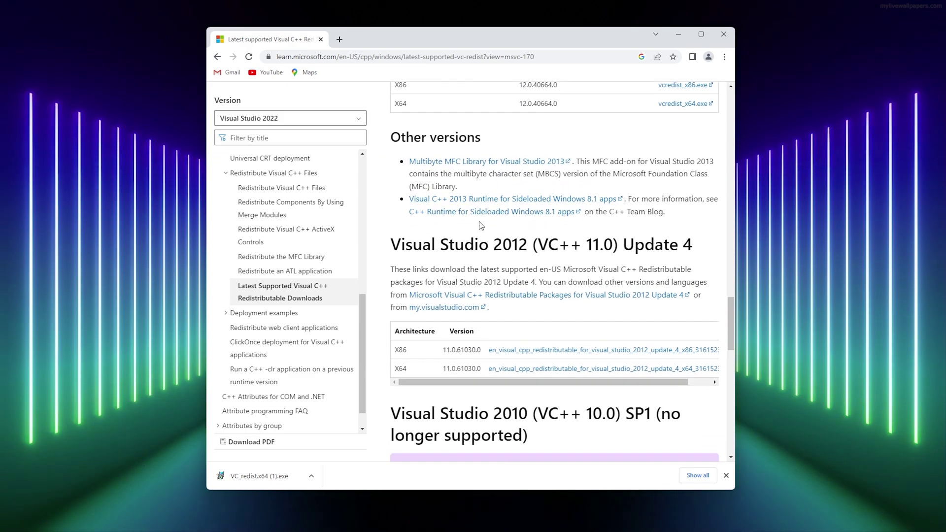
left_click(510, 244)
scroll(521, 317, "down", 3)
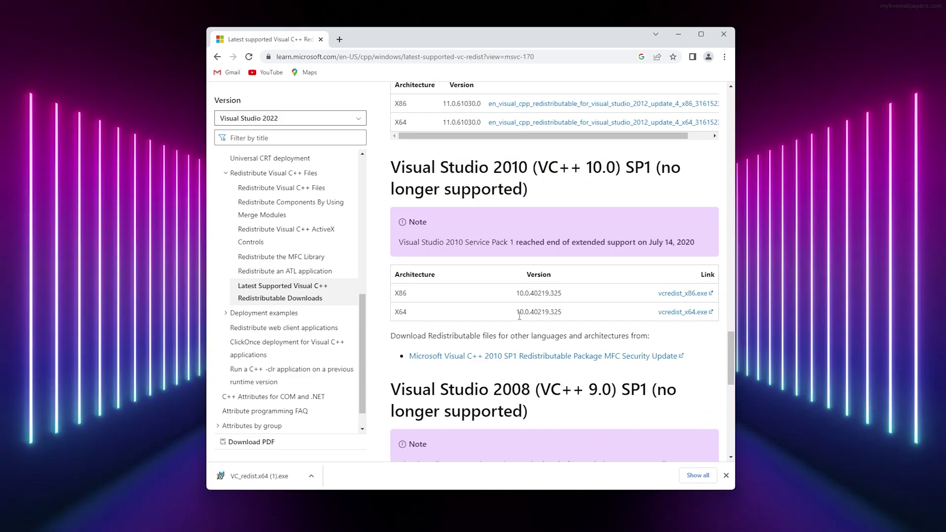
scroll(521, 317, "down", 1)
scroll(520, 316, "up", 2)
scroll(520, 316, "up", 10)
scroll(518, 295, "up", 2)
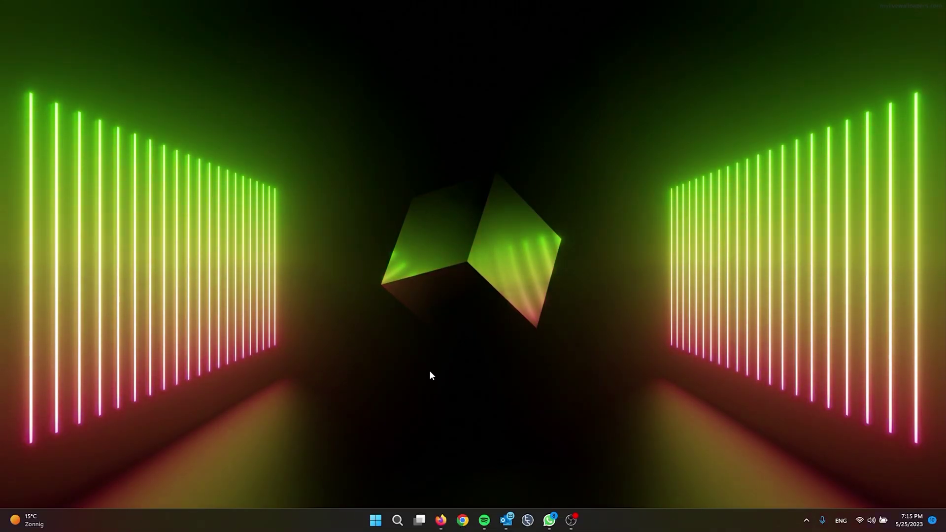
Run Command Prompt as administrator from Windows Search and centre its window
left_click(397, 521)
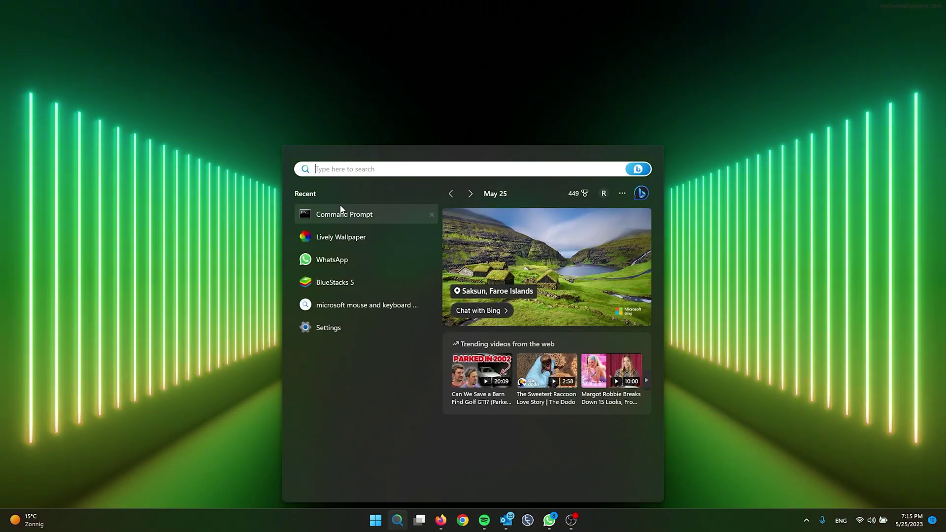
right_click(337, 214)
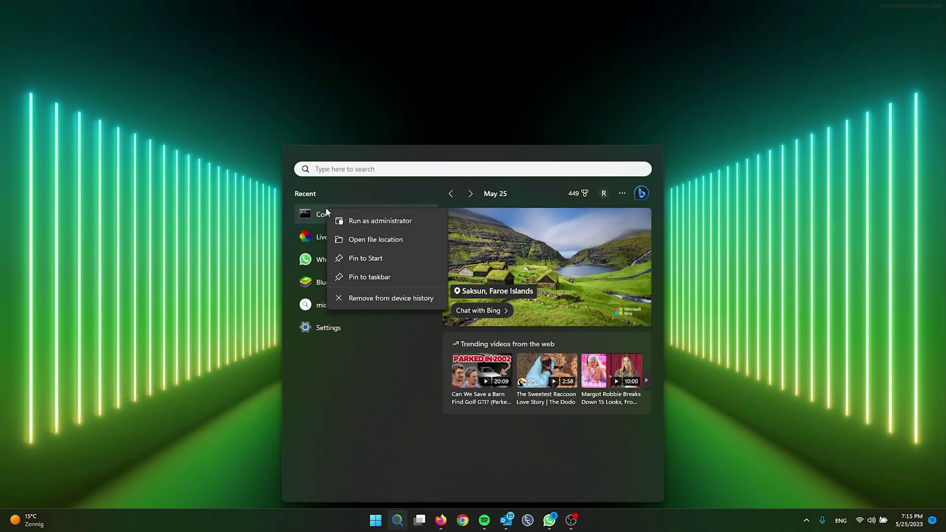
left_click(380, 224)
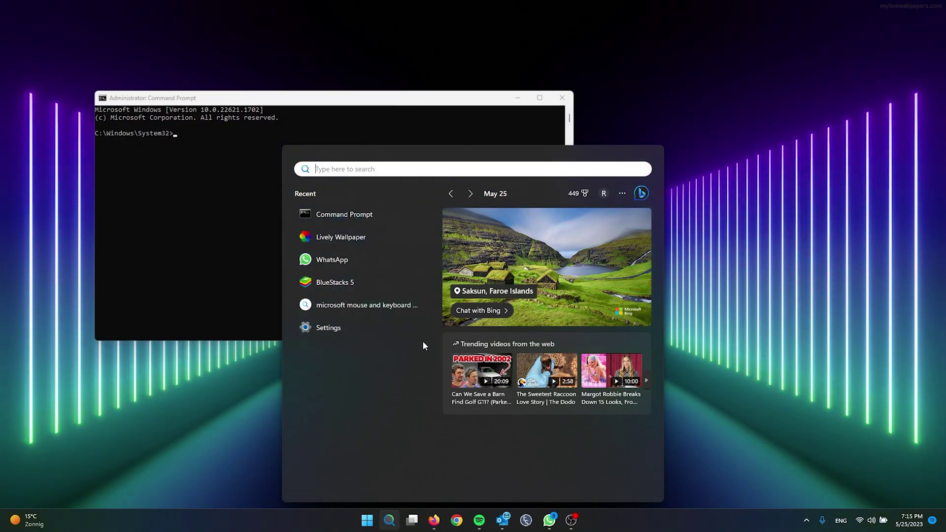
mouse_move(344, 99)
left_mouse_down()
mouse_move(484, 110)
mouse_move(473, 123)
left_mouse_up()
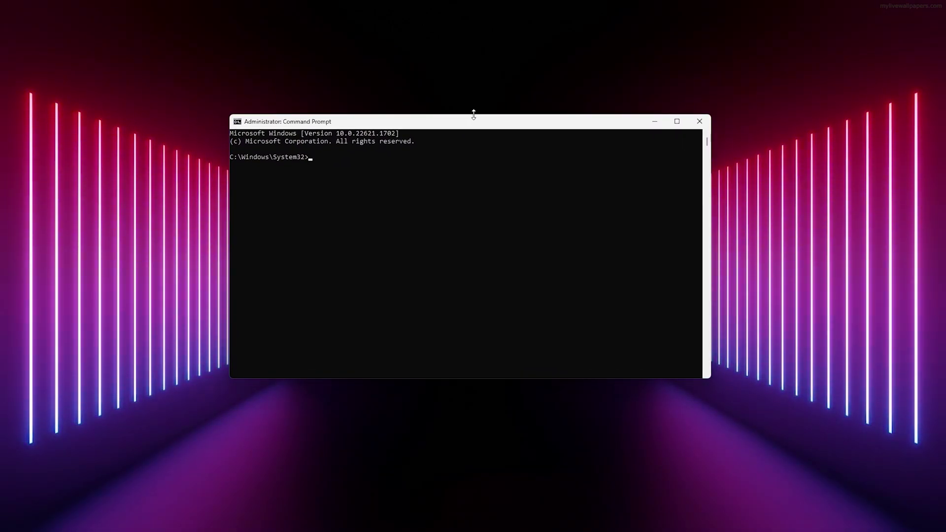
Focus the elevated Command Prompt during the sfc /scannow scan and nudge its window lower
left_click(323, 160)
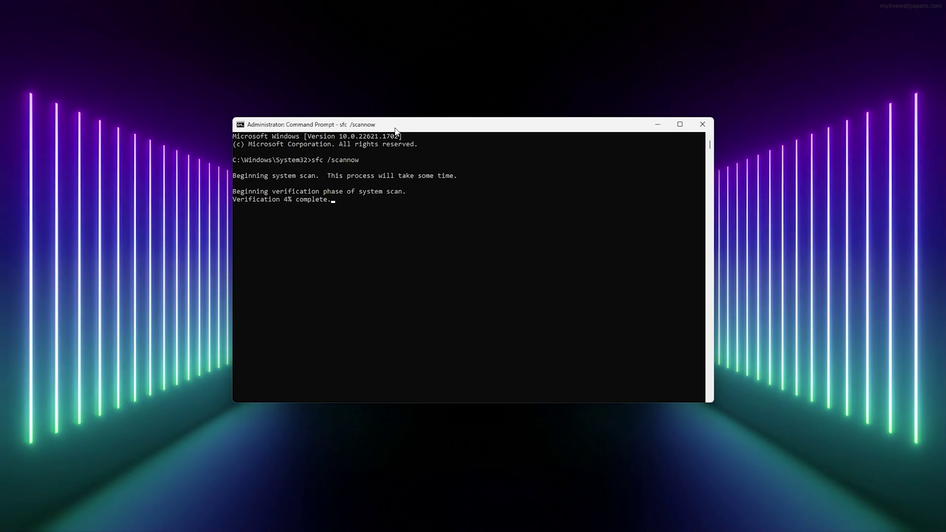
left_click_drag(396, 130, 396, 141)
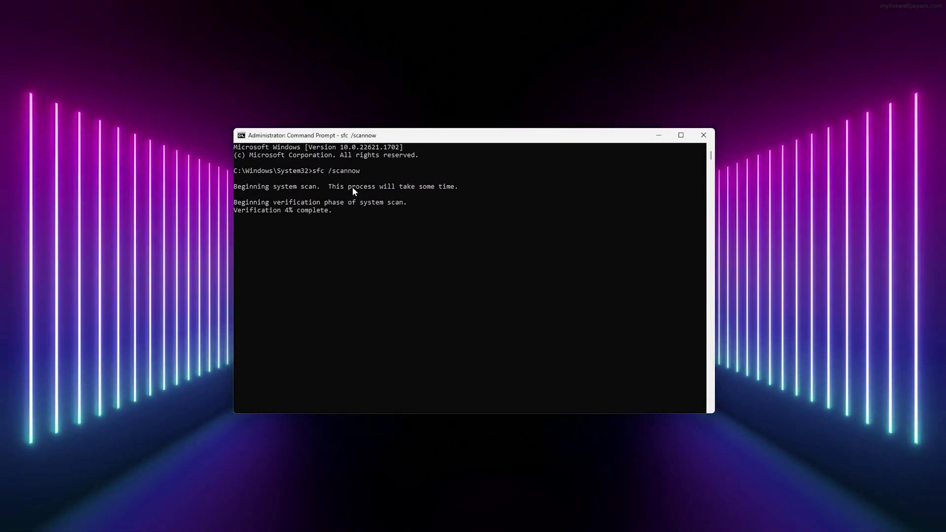